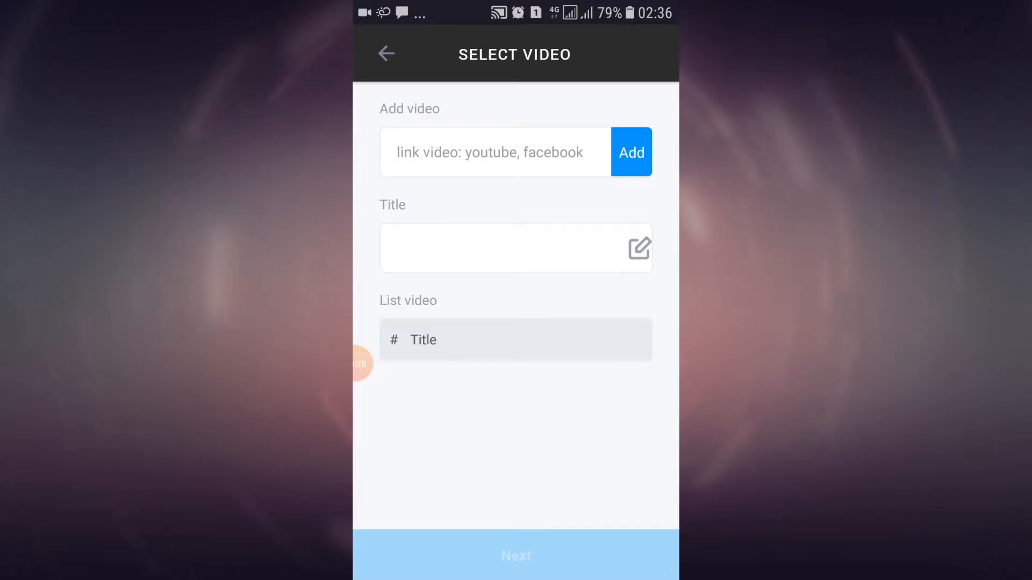
Paste the youtu.be cooking video link and add it to the video list.
left_click(398, 152)
left_click(426, 106)
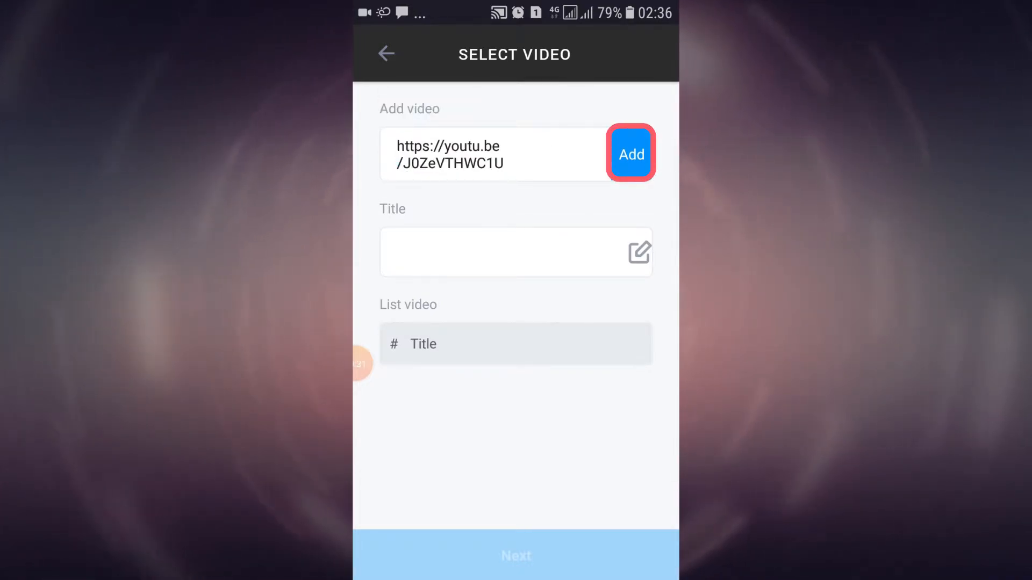
left_click(631, 153)
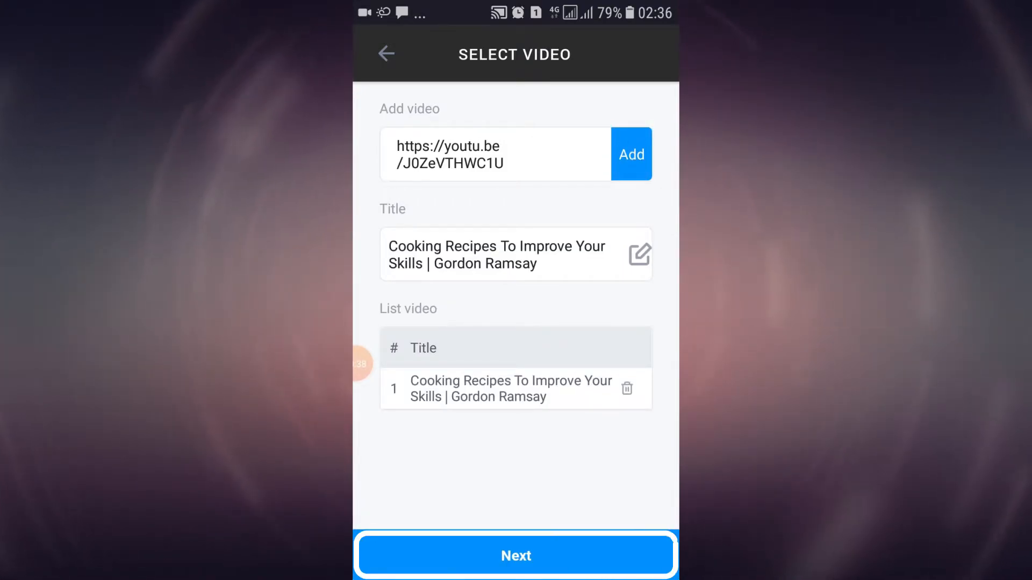
Set overlay text Demo, keep No loop/480p/Indonesia, and continue to the destination step.
left_click(516, 555)
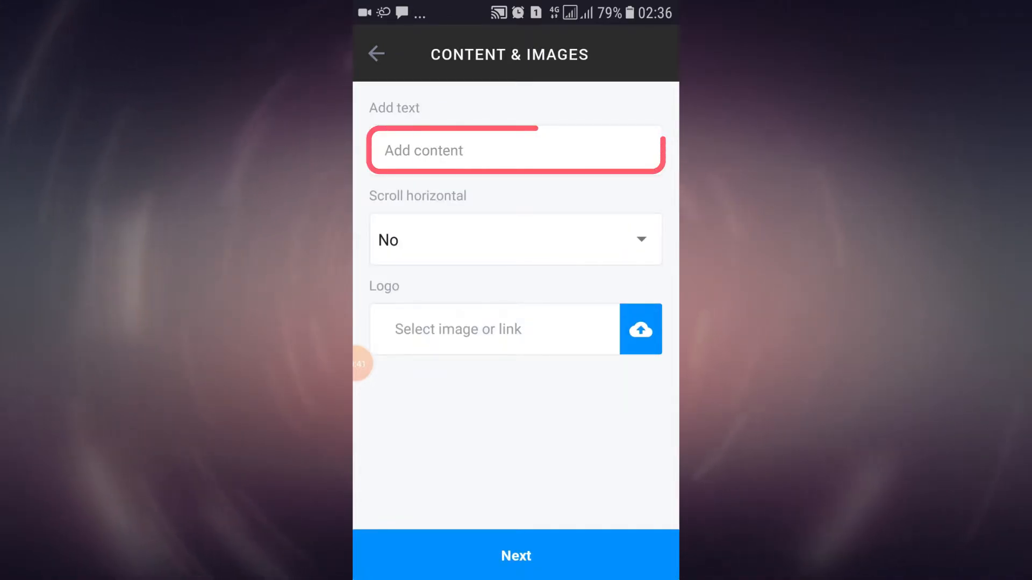
type("Demo")
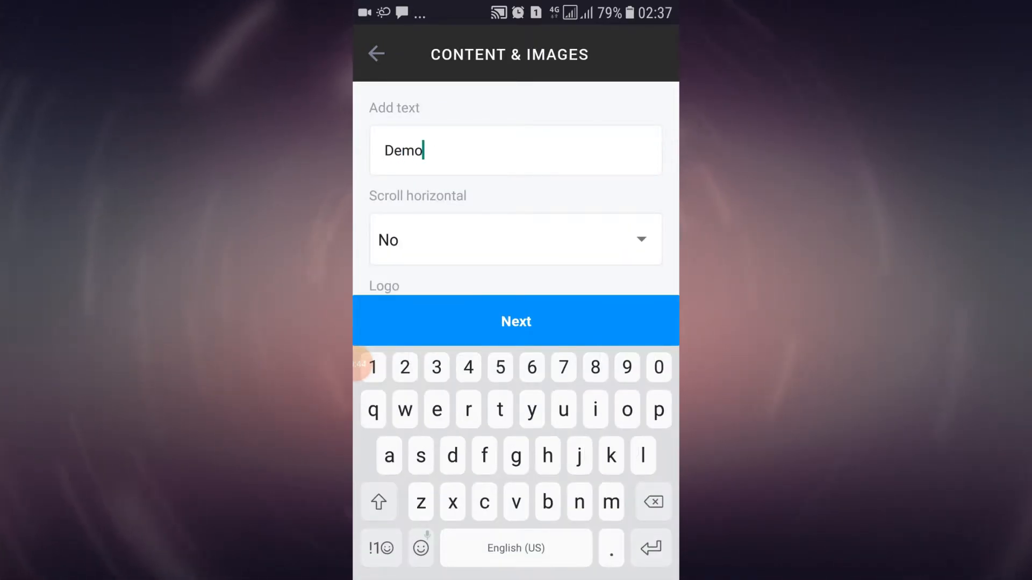
key("Escape")
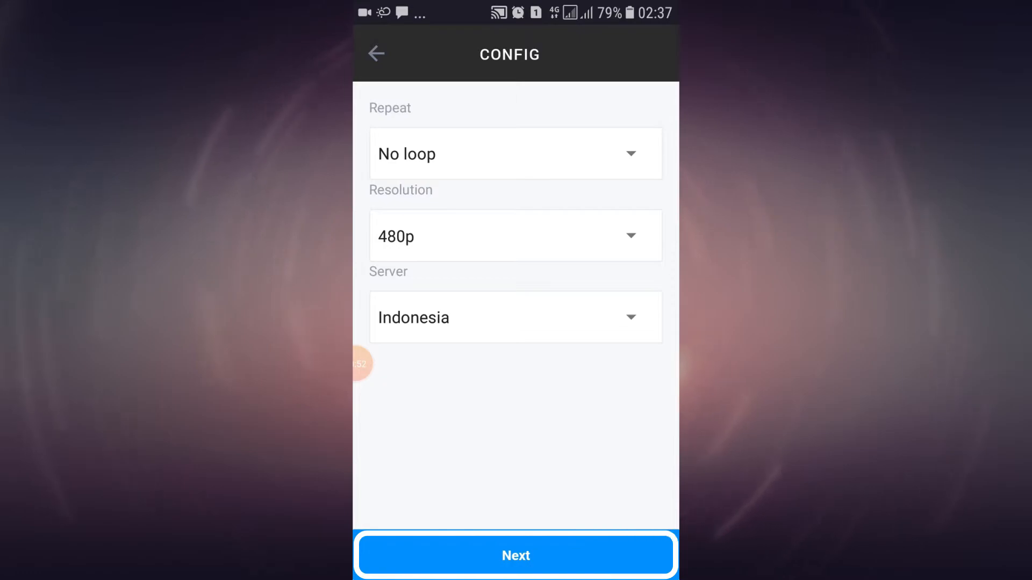
left_click(517, 556)
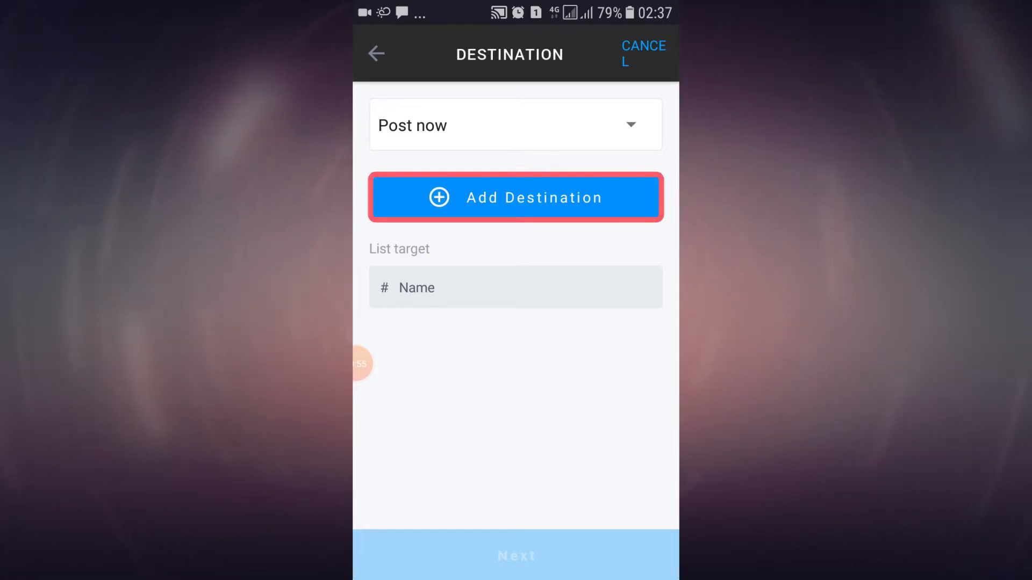
left_click(516, 198)
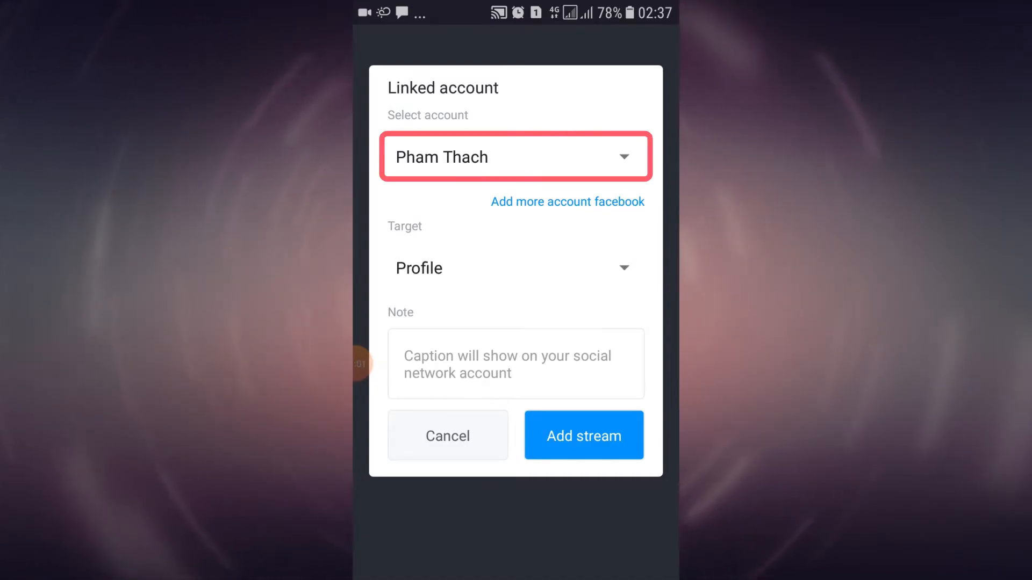
left_click(516, 156)
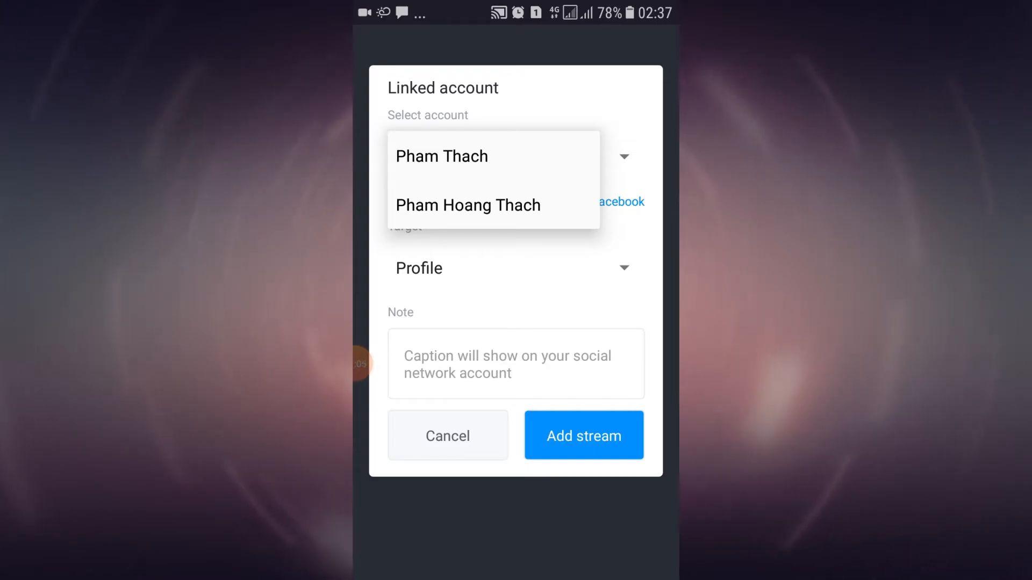
left_click(442, 157)
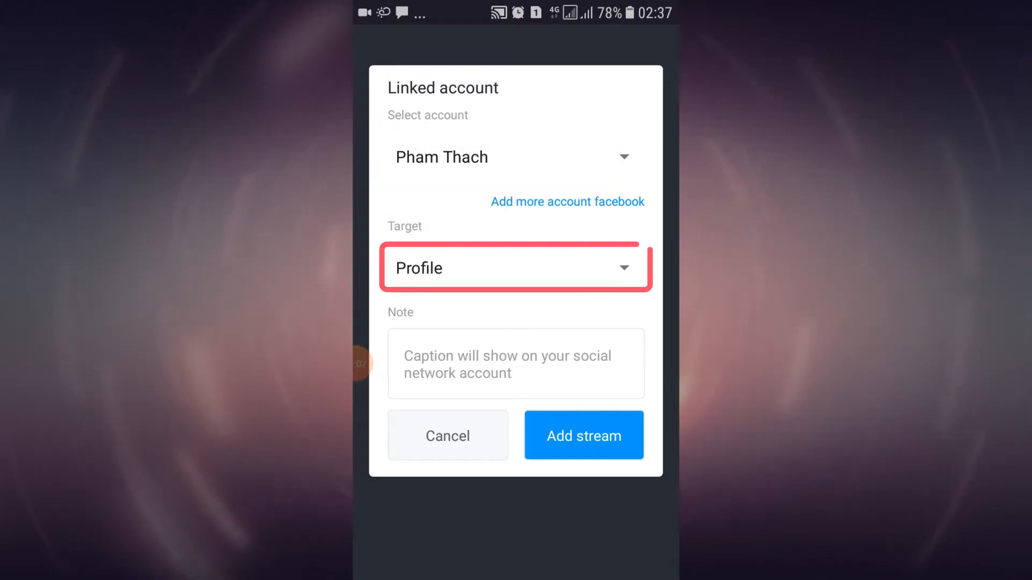
left_click(516, 268)
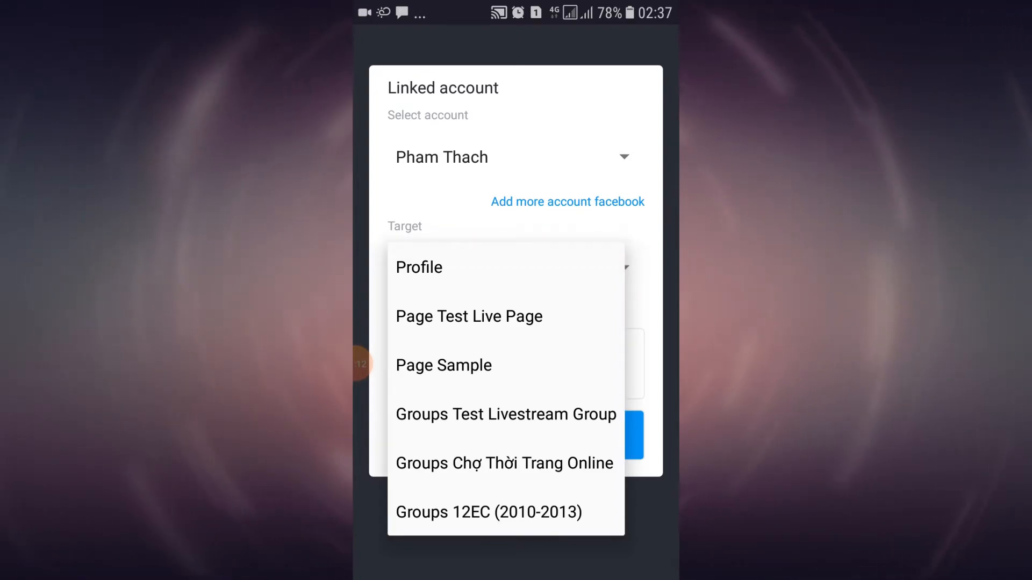
Choose Profile as target and add the stream with caption note Testing.
left_click(419, 267)
left_click(516, 363)
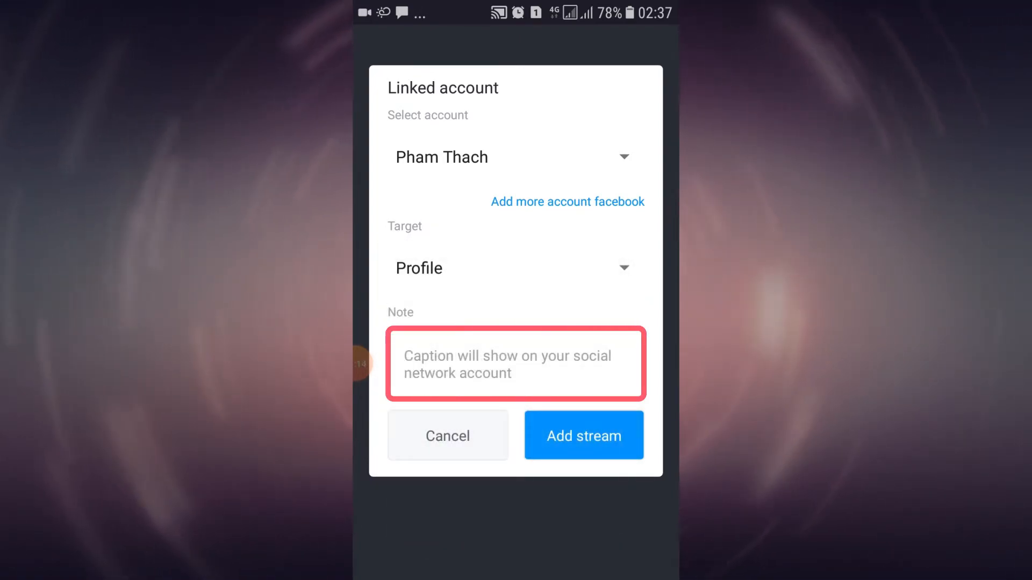
left_click(390, 365)
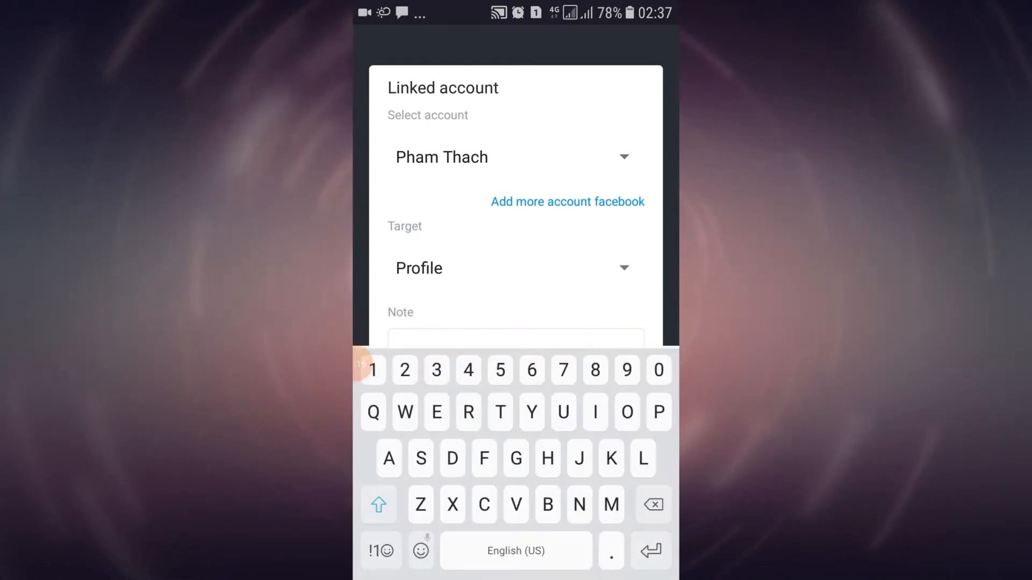
type("Testing")
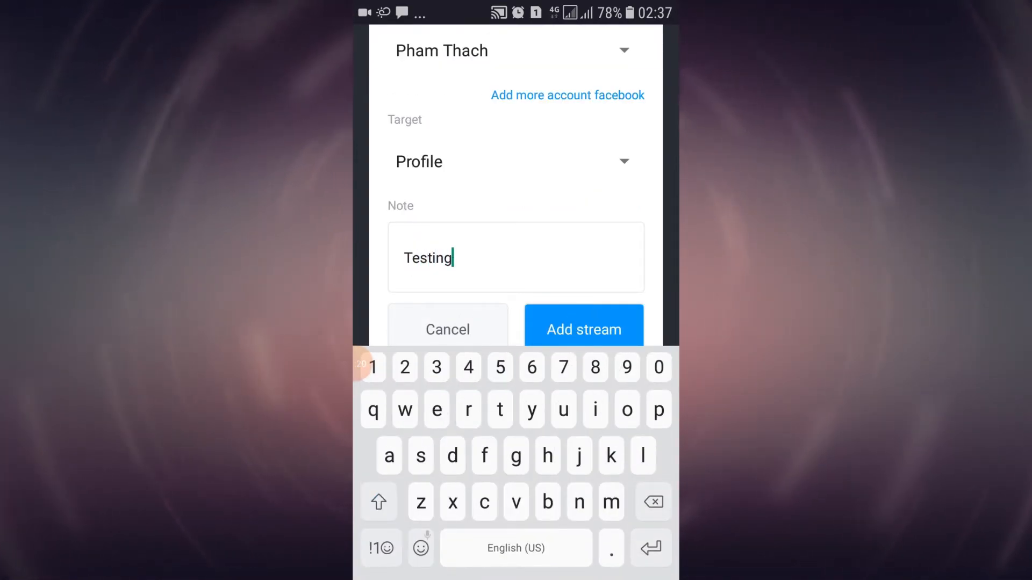
key("Escape")
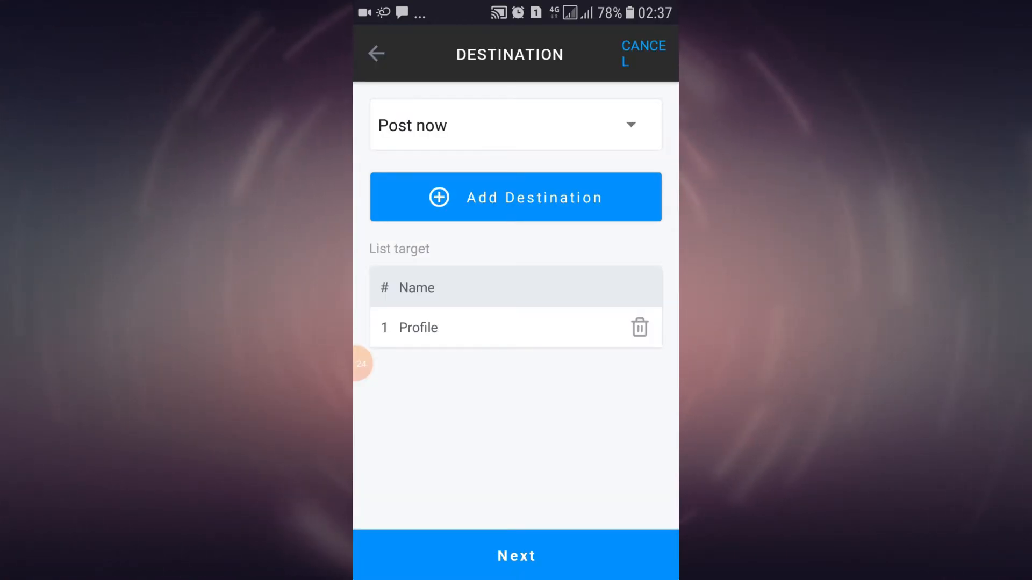
Launch the stream so the cooking video appears in History as Streaming.
left_click(502, 555)
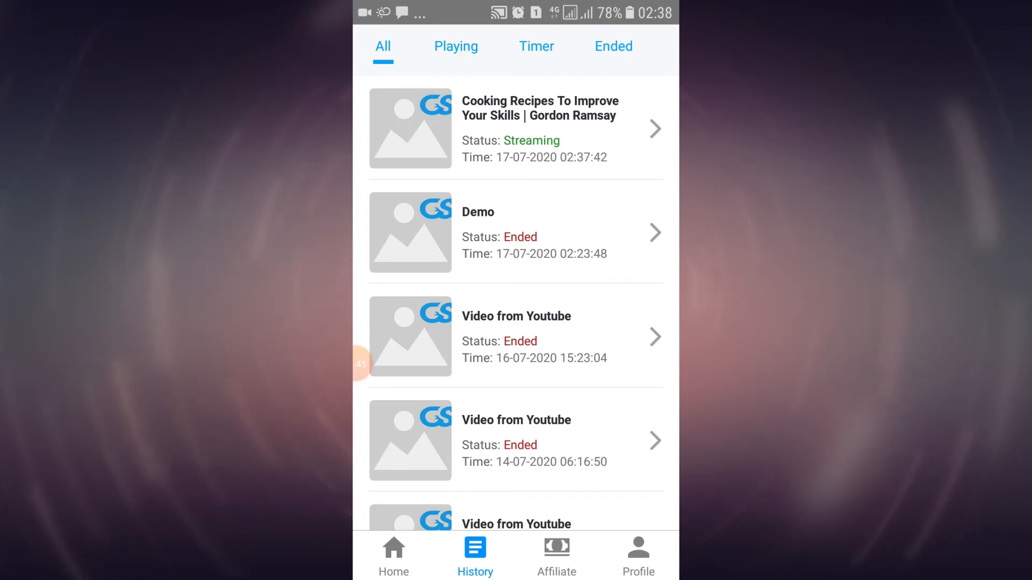
left_click_drag(519, 305, 519, 319)
left_click(515, 129)
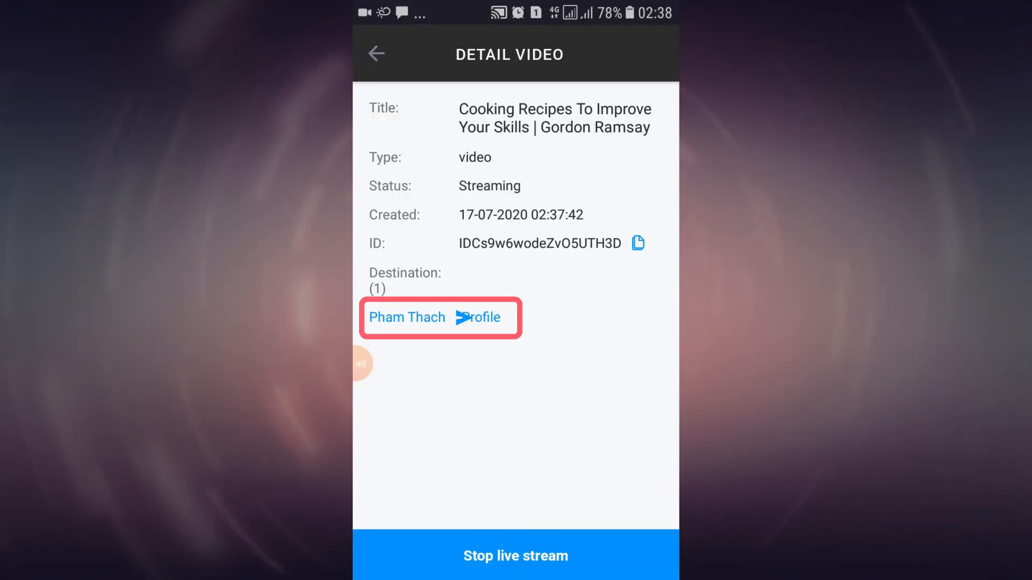